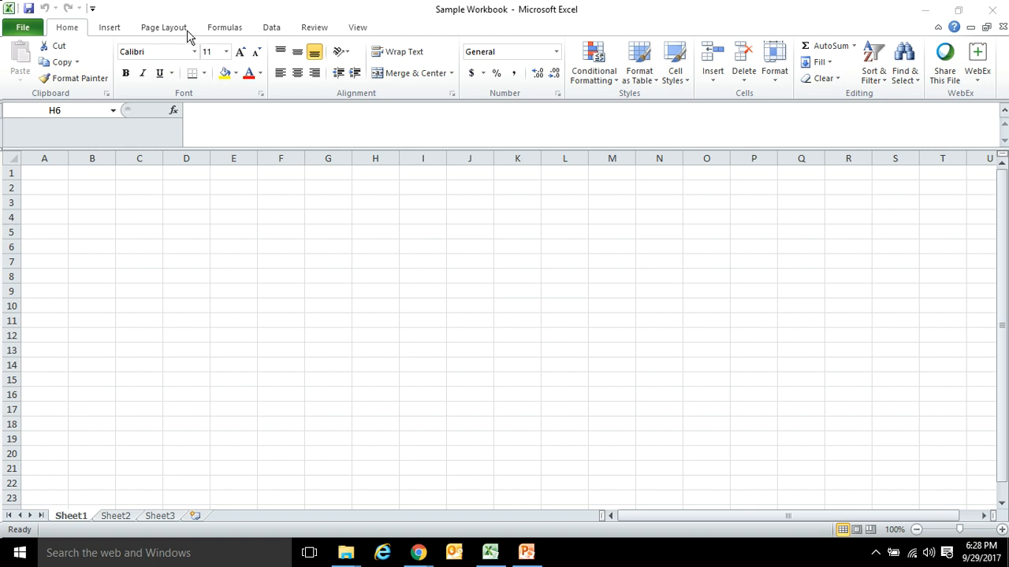
Examine the ribbon commands for inserting, page layout, formulas, data, review and view.
left_click(106, 30)
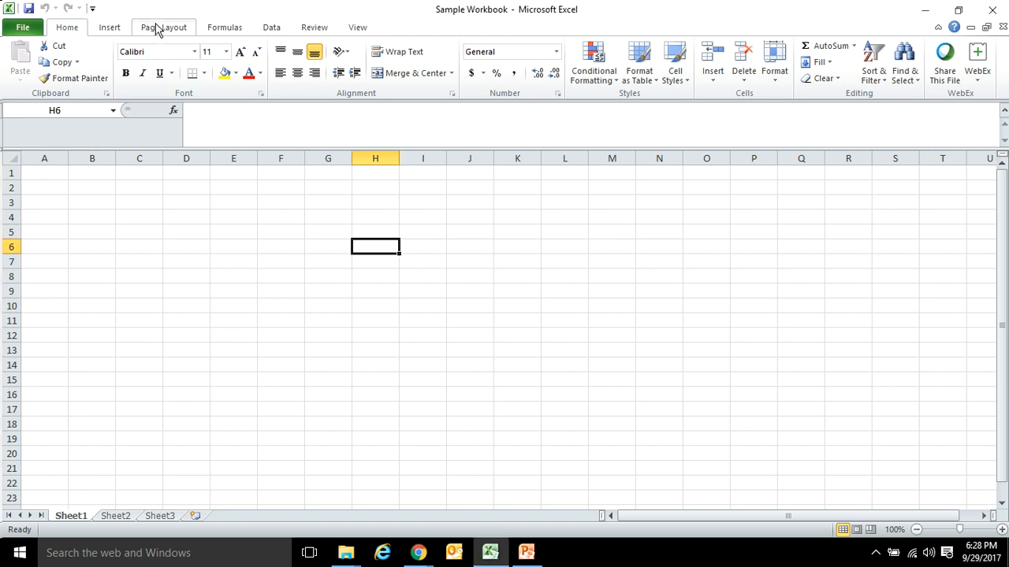
left_click(115, 28)
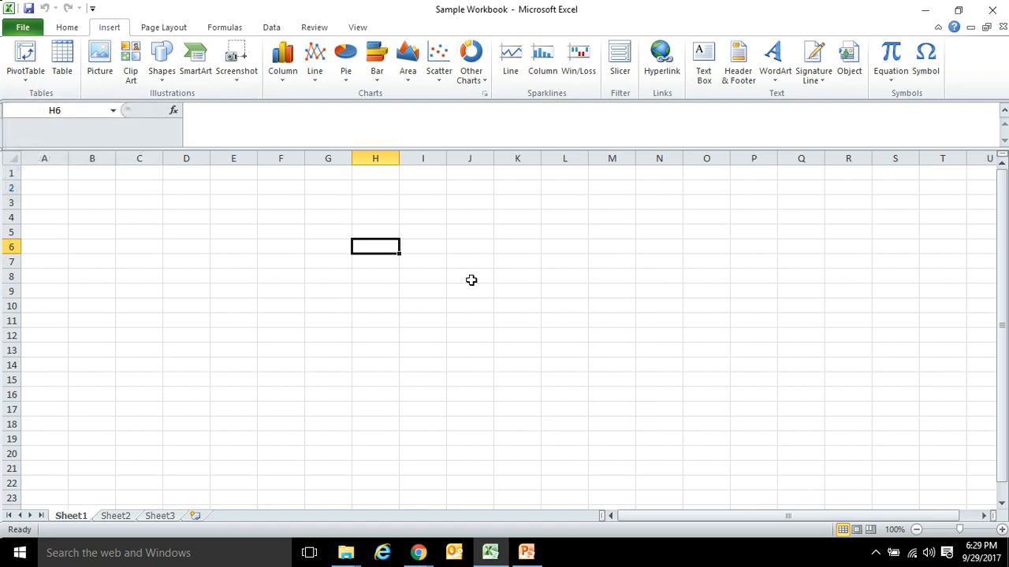
left_click(155, 29)
left_click(227, 30)
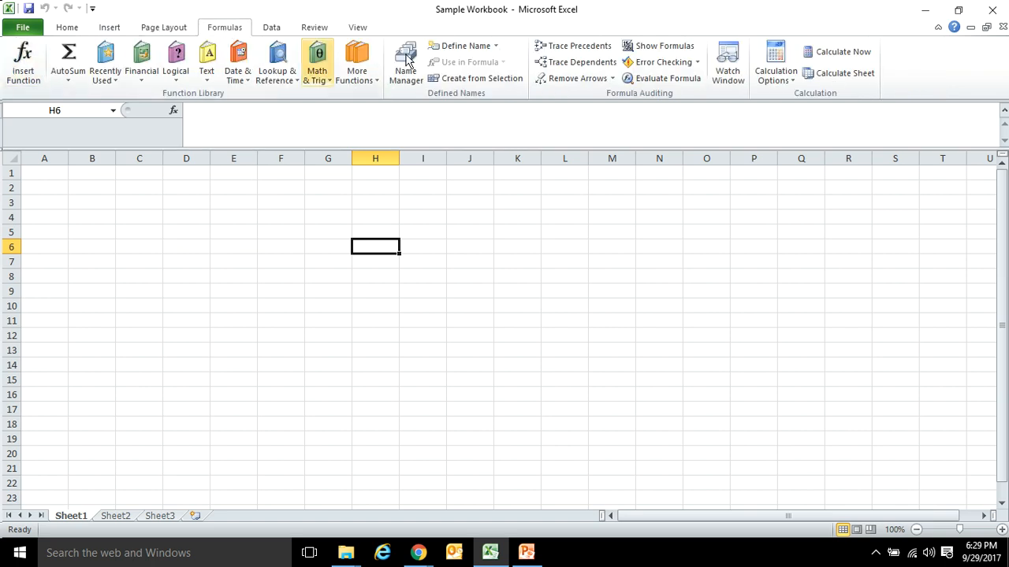
left_click(269, 30)
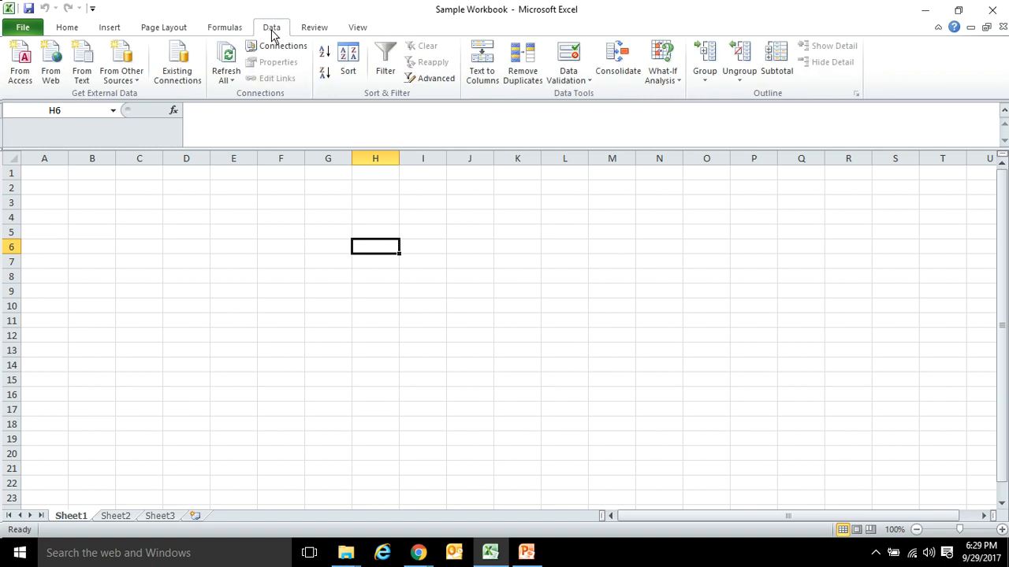
left_click(311, 30)
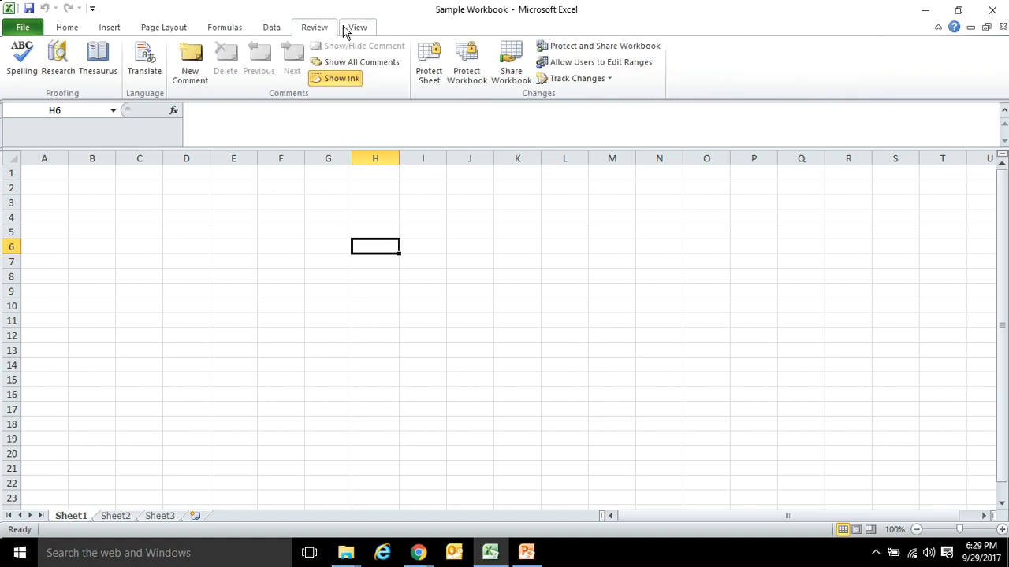
left_click(344, 32)
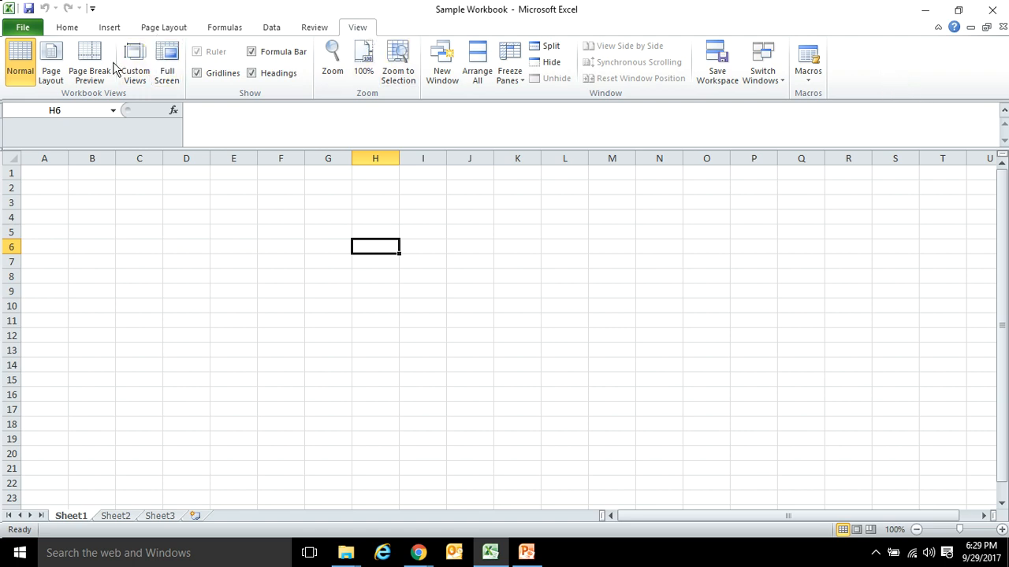
left_click(273, 27)
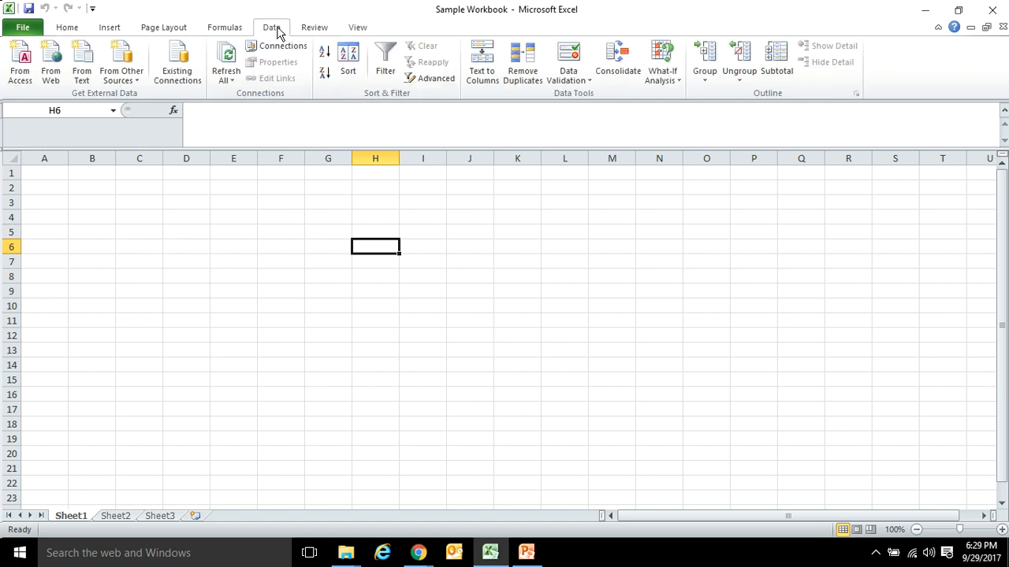
left_click(178, 29)
left_click(115, 31)
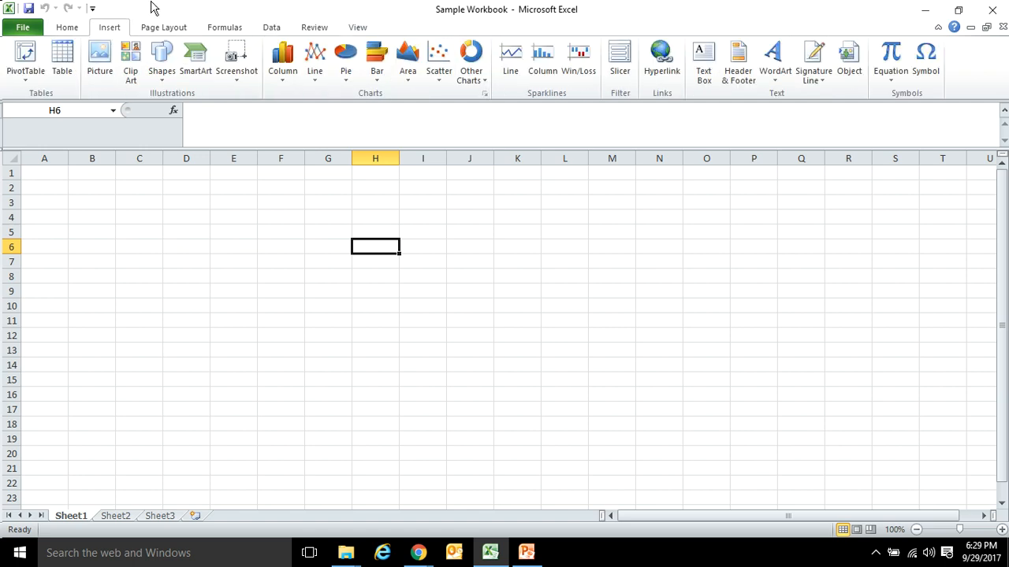
left_click(356, 30)
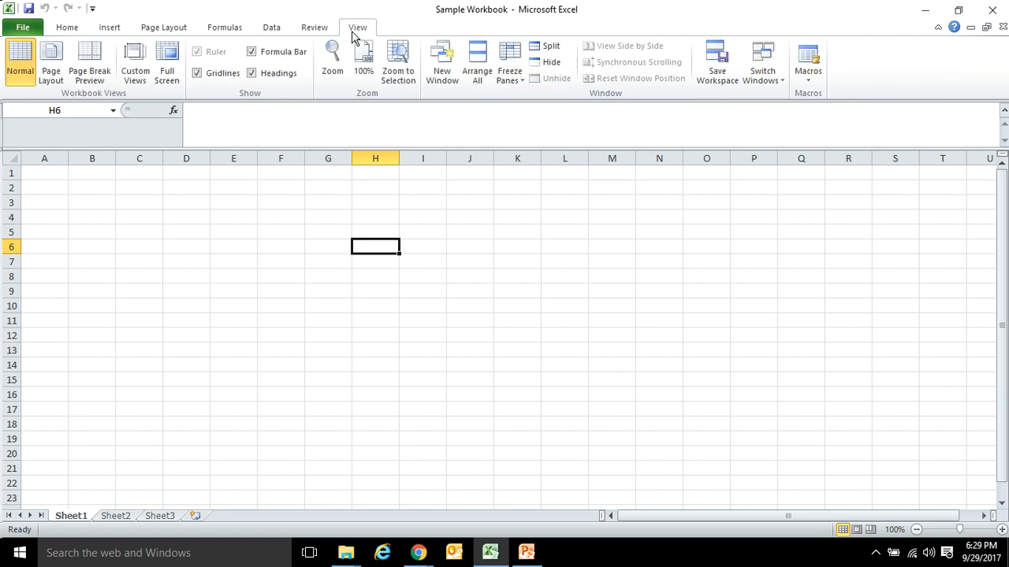
Create a custom ribbon tab after View and rename it Frequent.
right_click(875, 67)
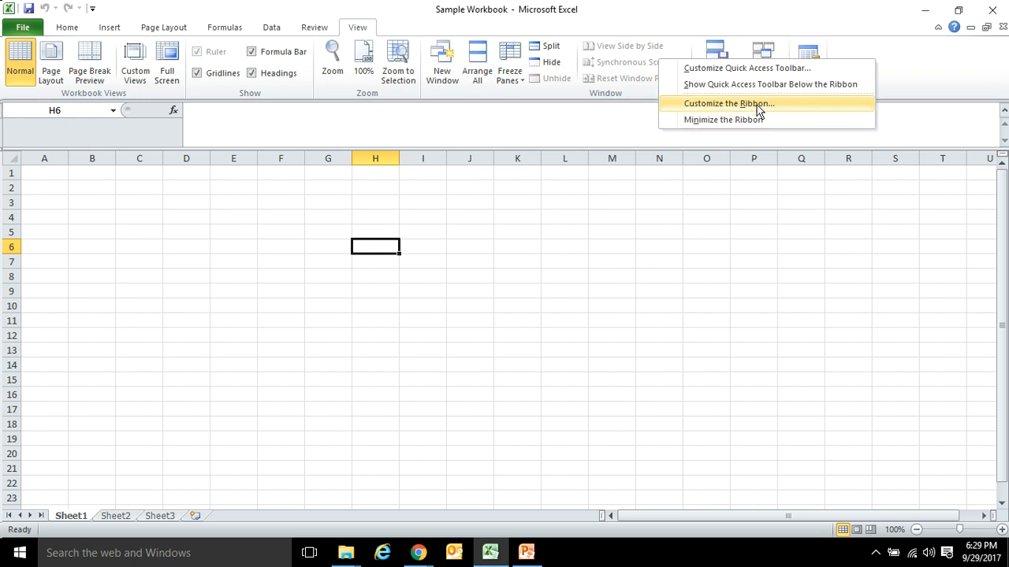
left_click(729, 103)
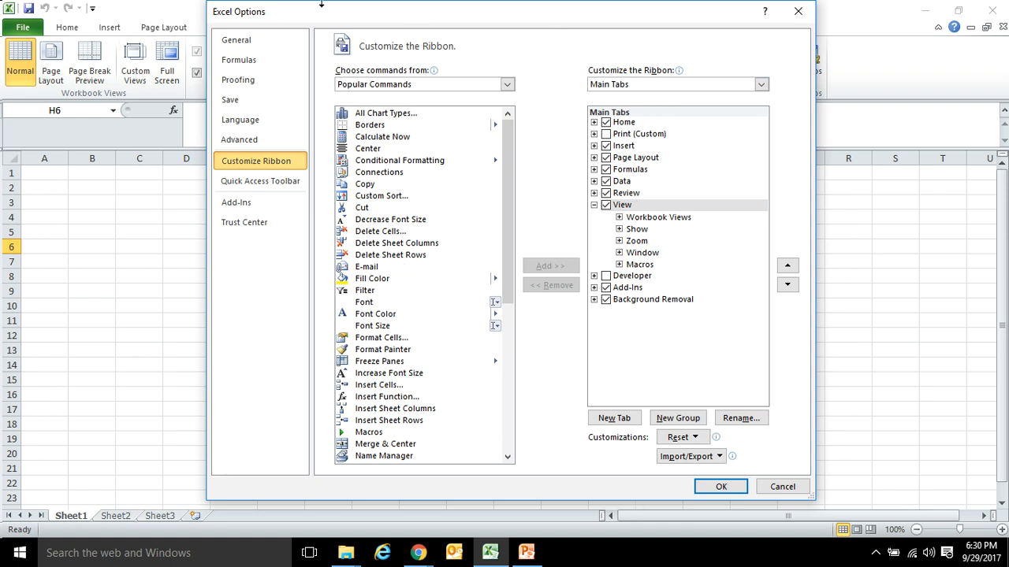
left_click(613, 419)
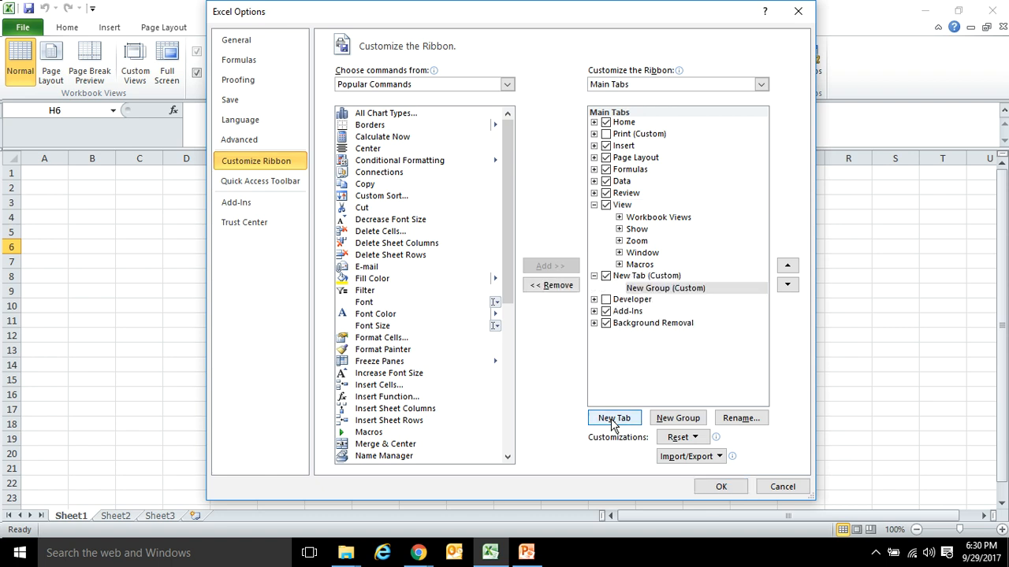
left_click(633, 277)
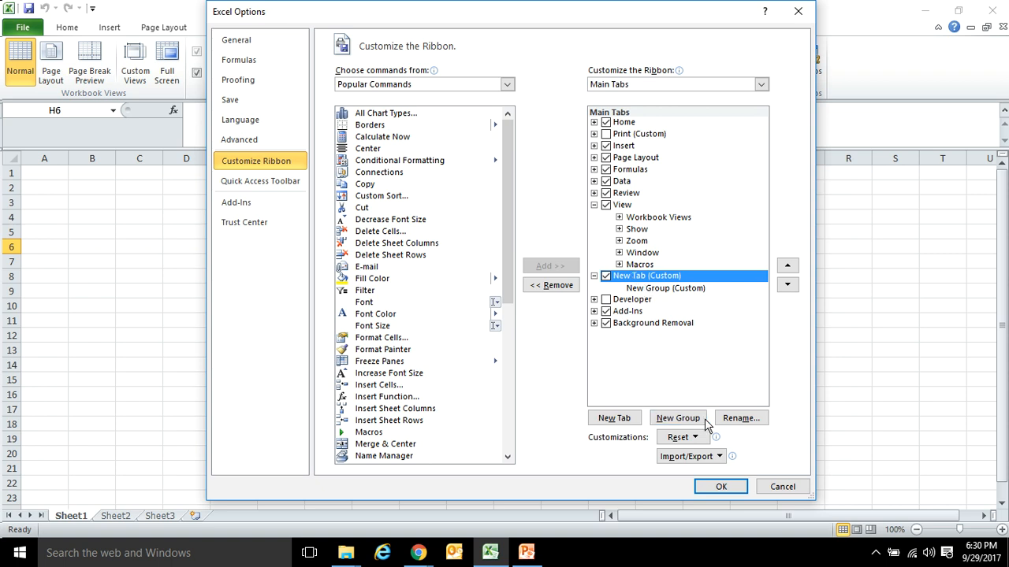
left_click(733, 418)
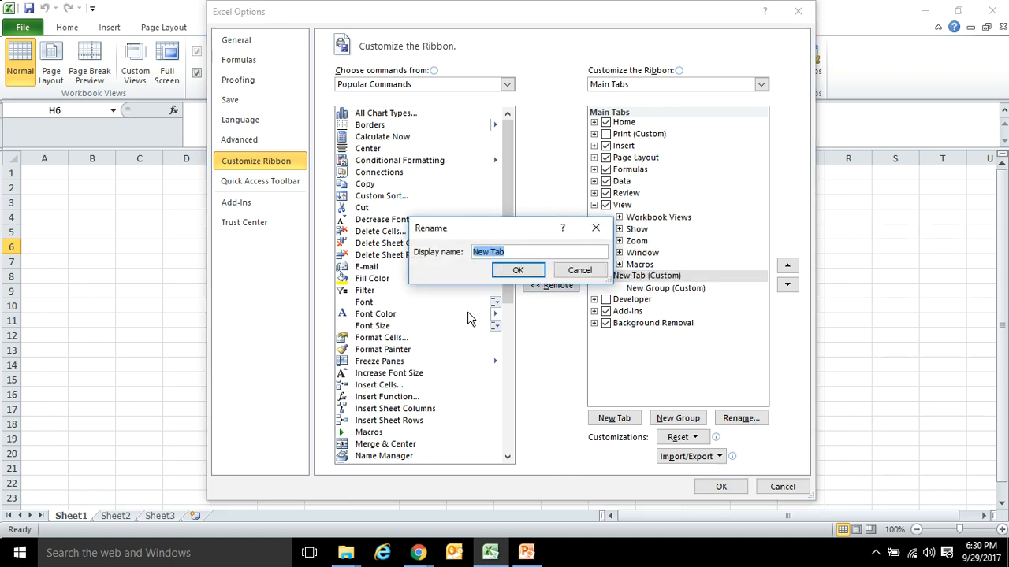
type("Frequent")
left_click(516, 270)
Add Freeze Panes, Format Painter, Fill Color, Copy and Cut to the Frequent tab's new group, apply the changes, and display that tab.
left_click(643, 289)
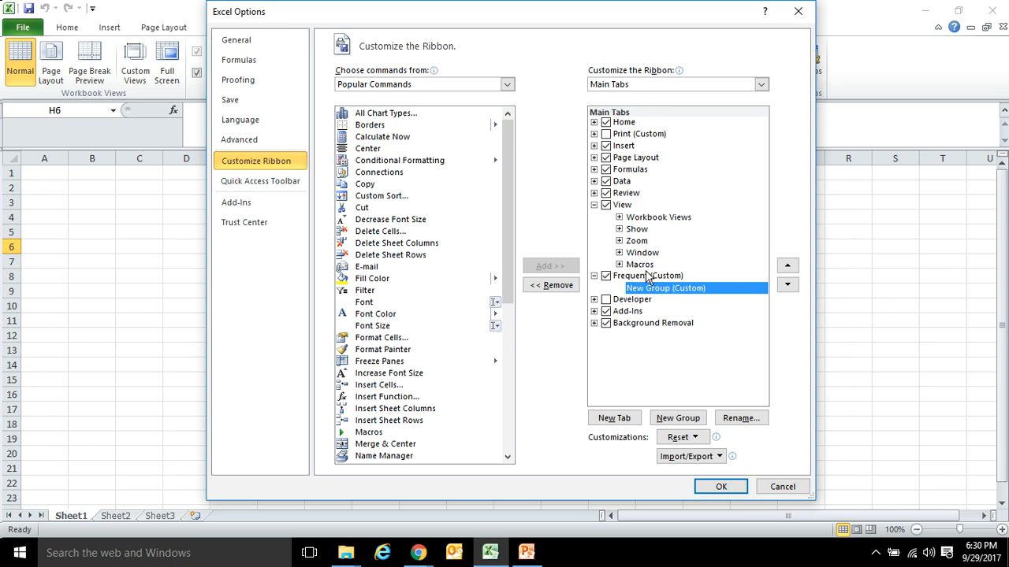
left_click(397, 363)
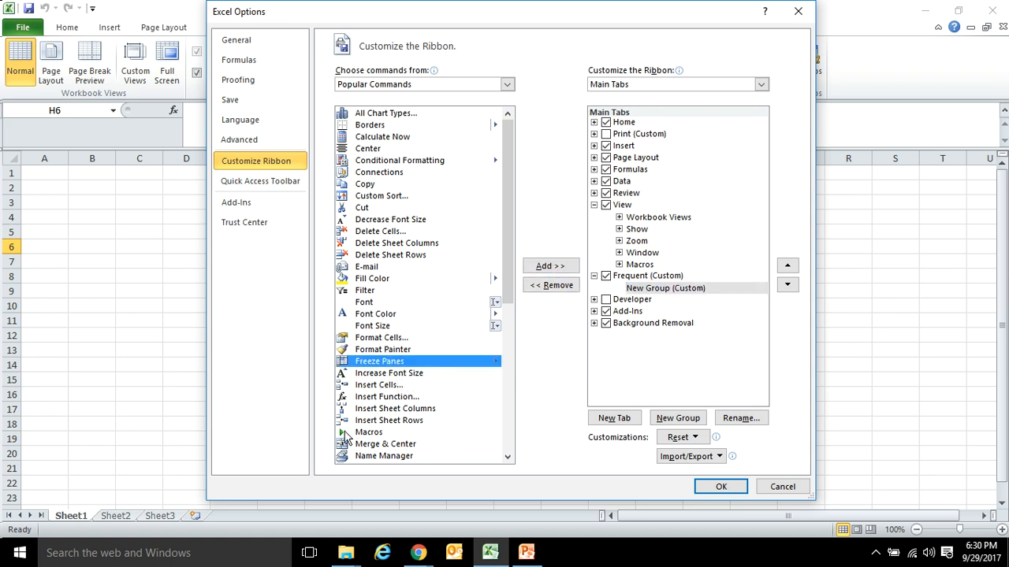
left_click(544, 267)
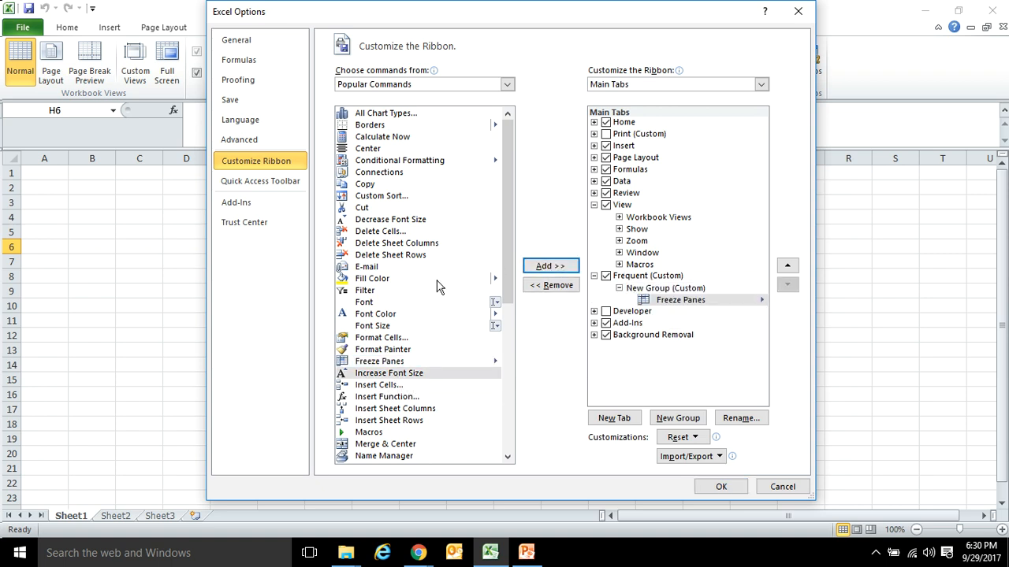
left_click(386, 351)
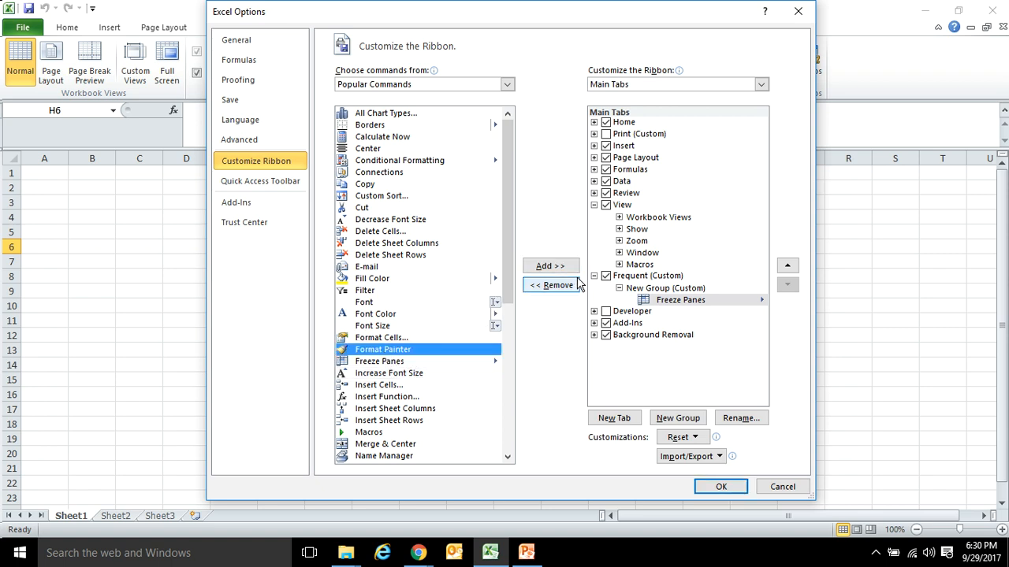
left_click(549, 269)
left_click(379, 279)
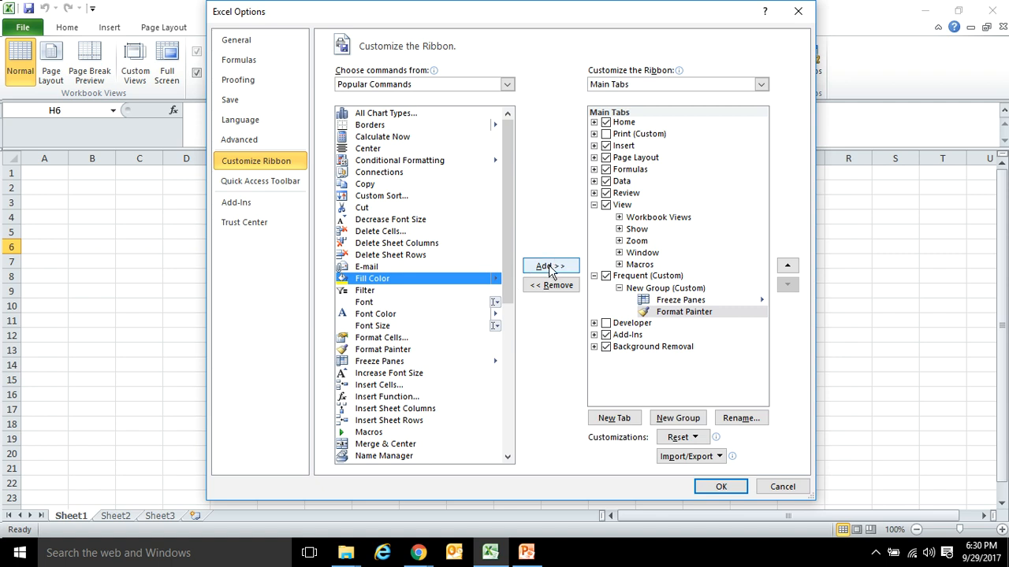
left_click(549, 268)
left_click(365, 186)
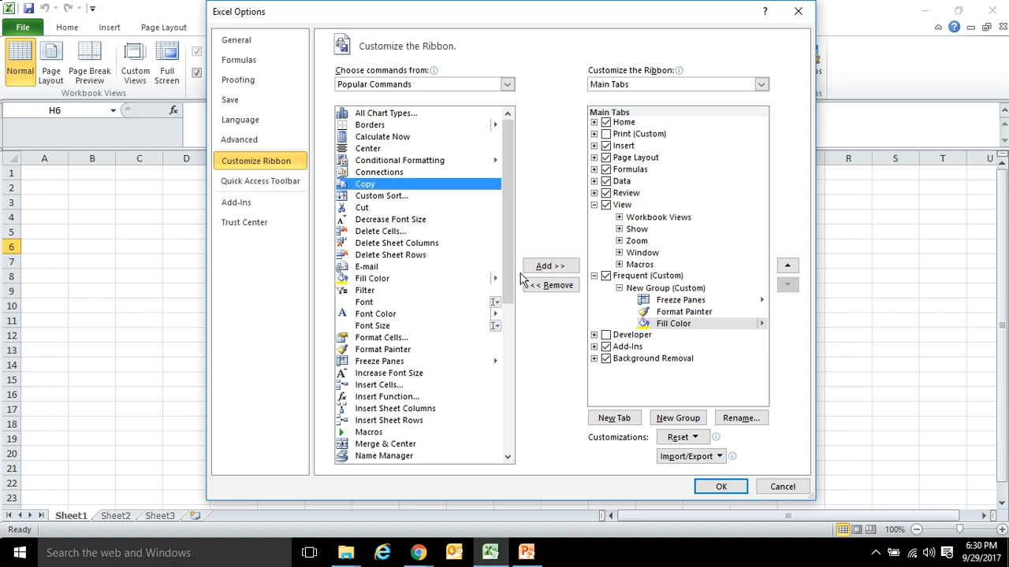
left_click(544, 266)
left_click(394, 208)
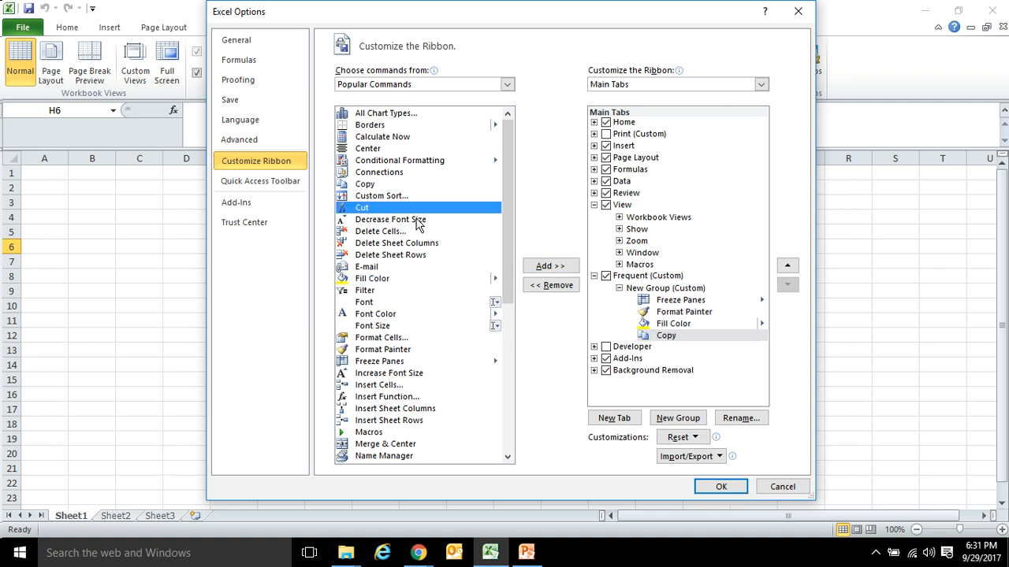
left_click(534, 268)
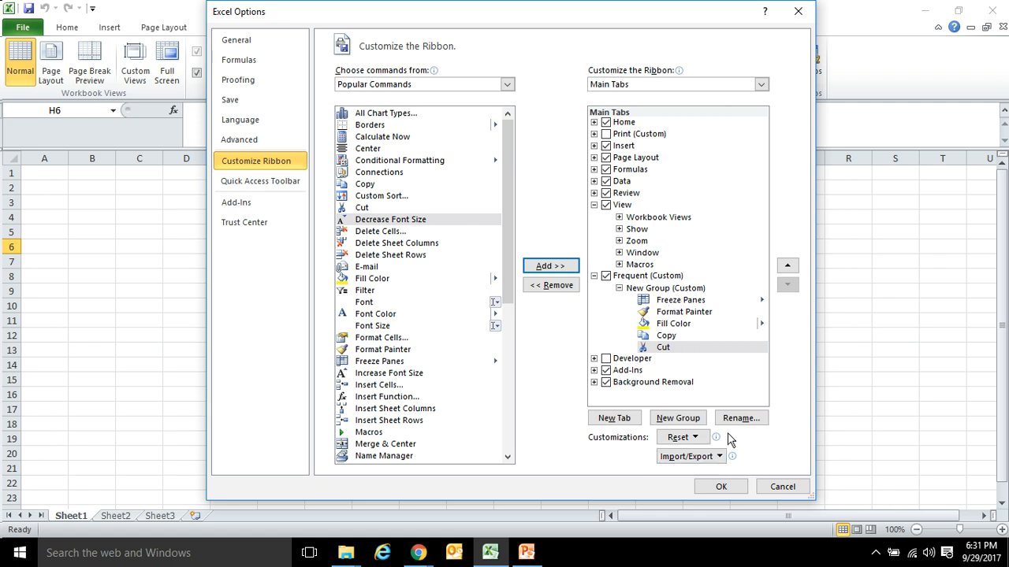
left_click(712, 487)
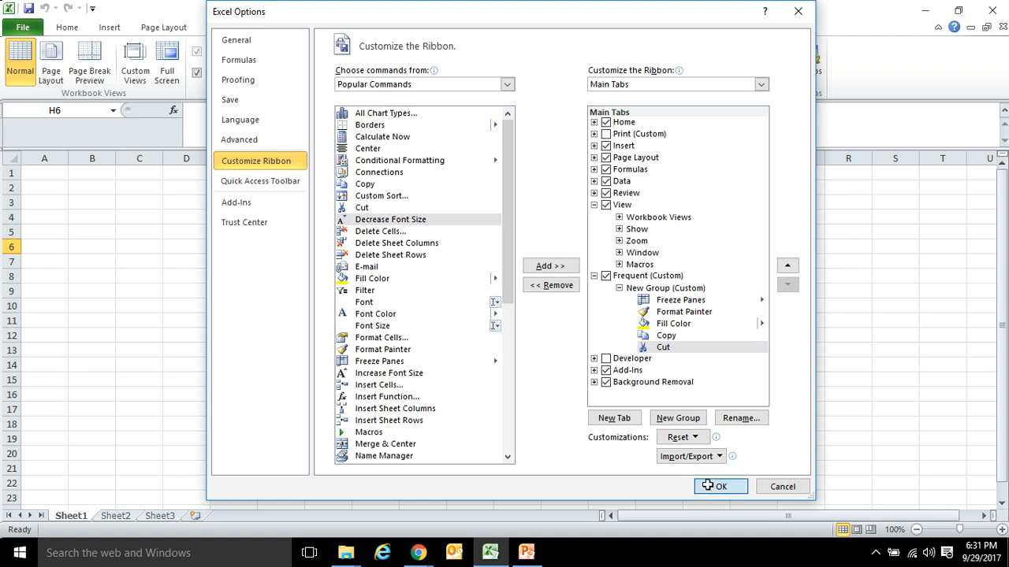
left_click(408, 32)
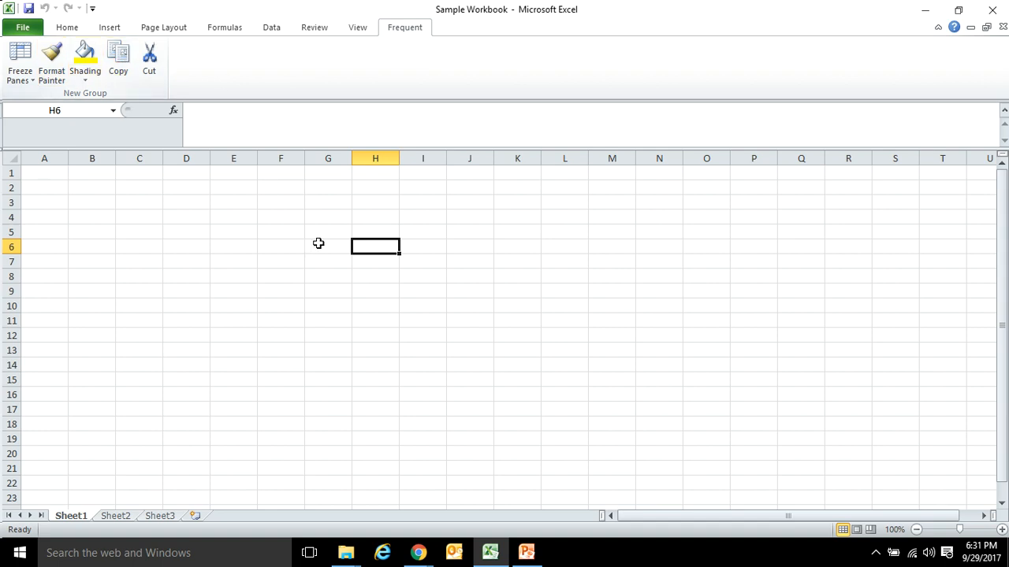
left_click(264, 276)
left_click(463, 317)
left_click(783, 235)
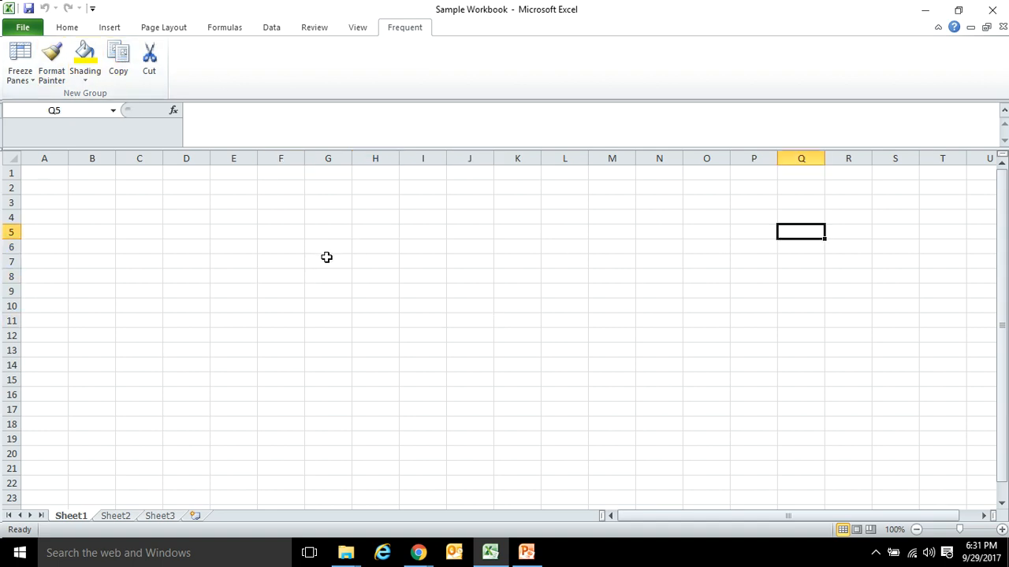
left_click(329, 352)
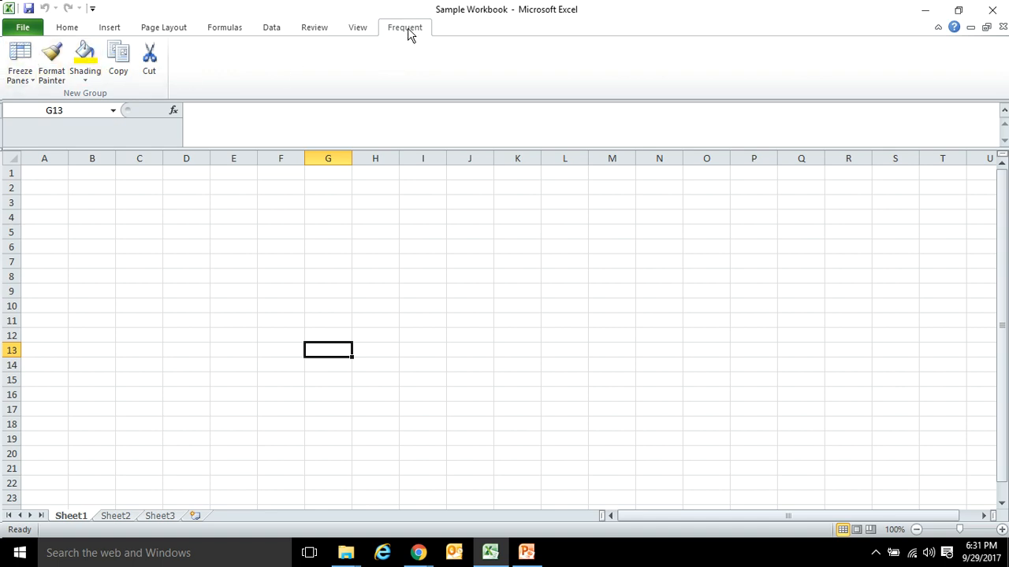
Remove the Cut and Copy commands from the custom group on the Frequent ribbon tab and apply the changes.
right_click(676, 65)
left_click(732, 110)
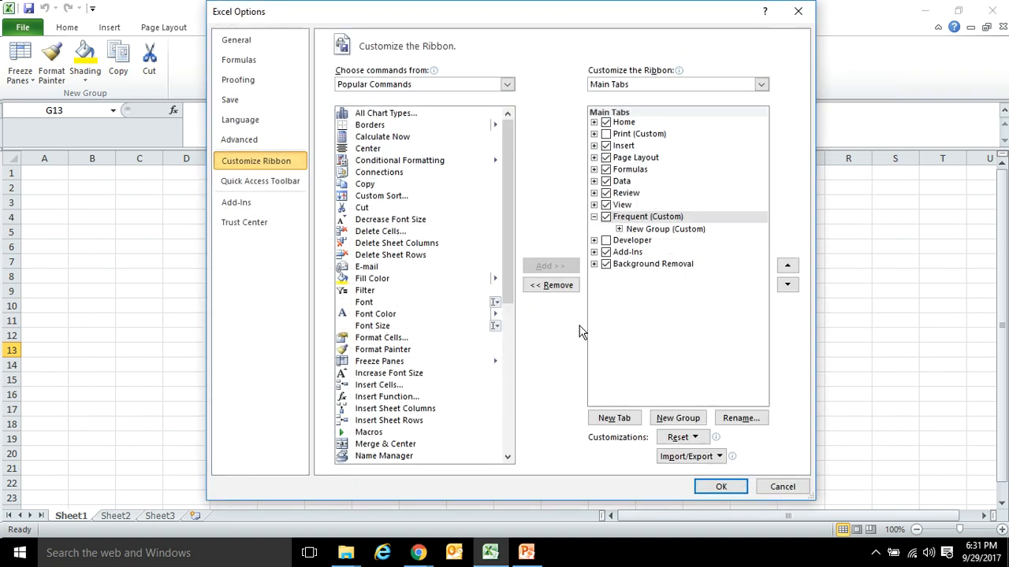
left_click(618, 229)
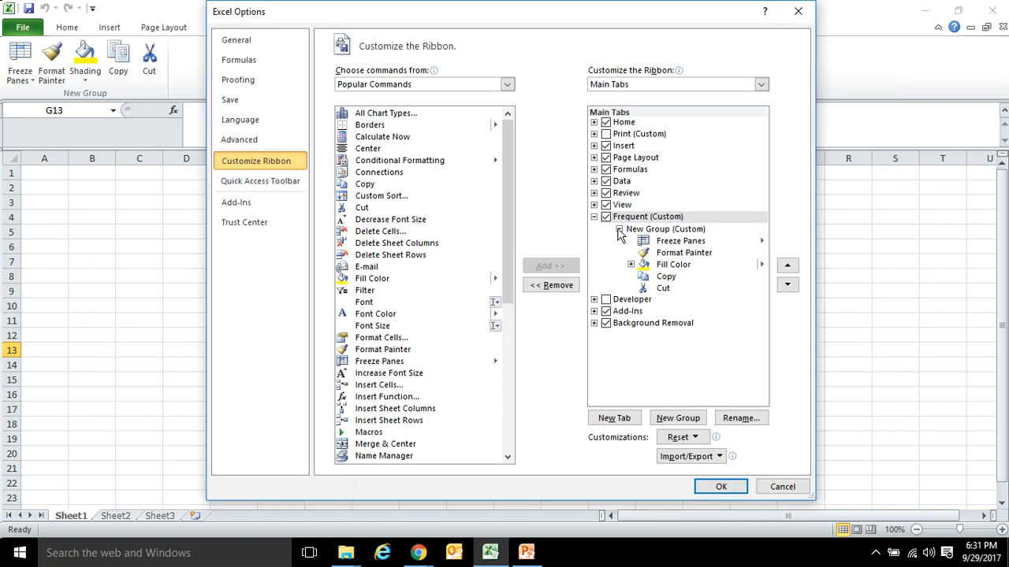
left_click(660, 290)
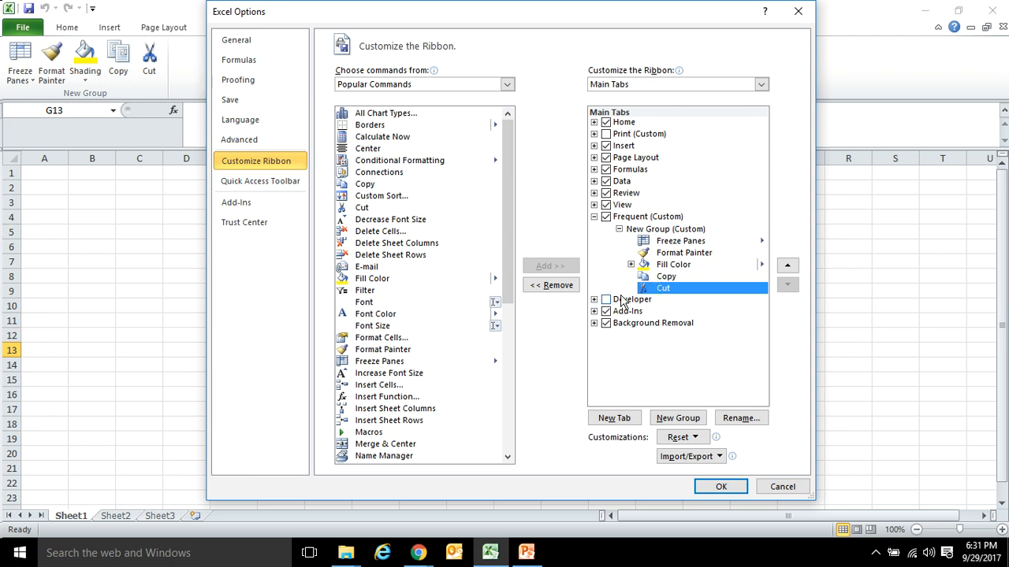
left_click(553, 285)
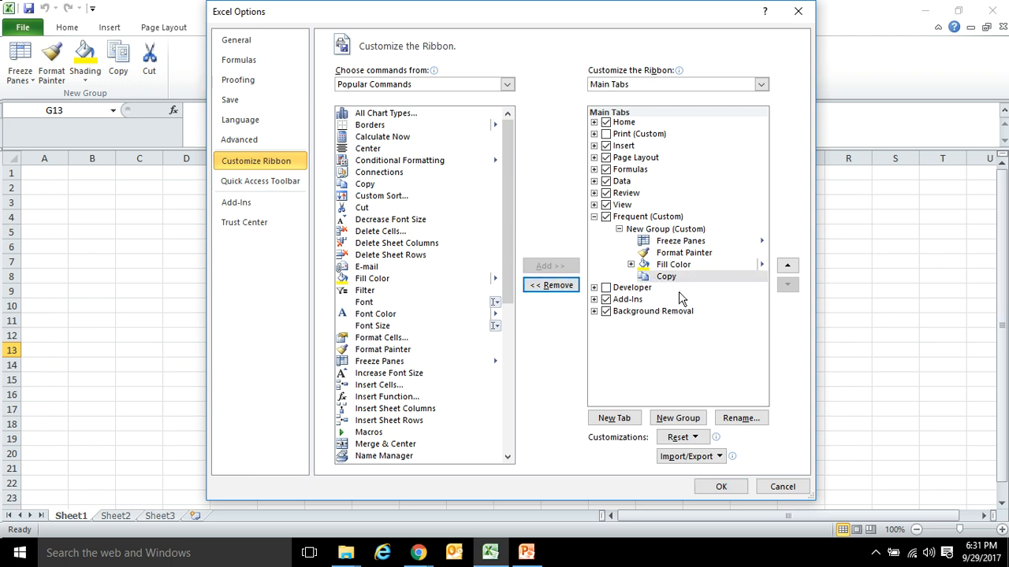
left_click(552, 286)
left_click(716, 489)
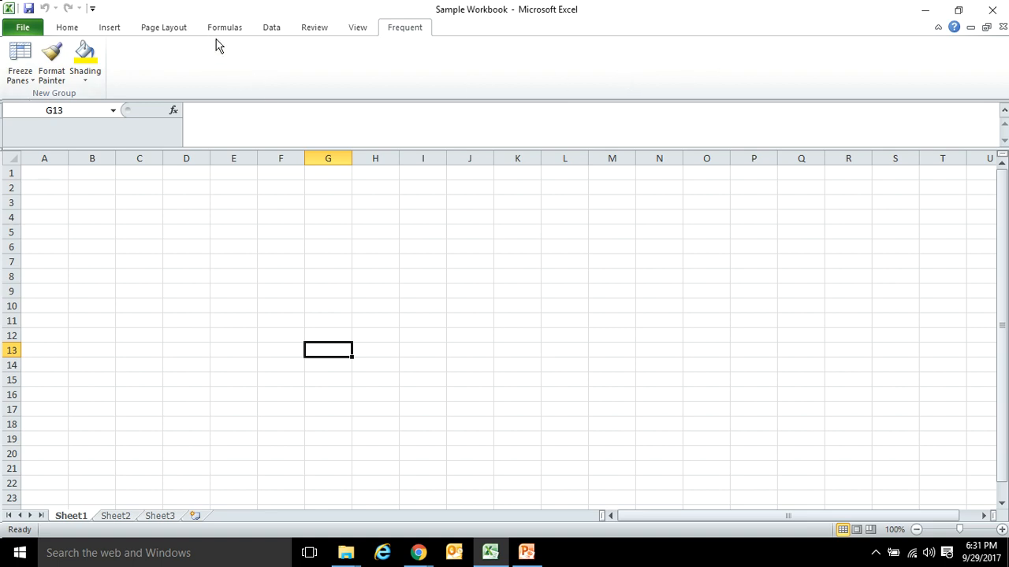
Delete the custom Frequent tab from the ribbon's main tabs and apply the change.
right_click(729, 66)
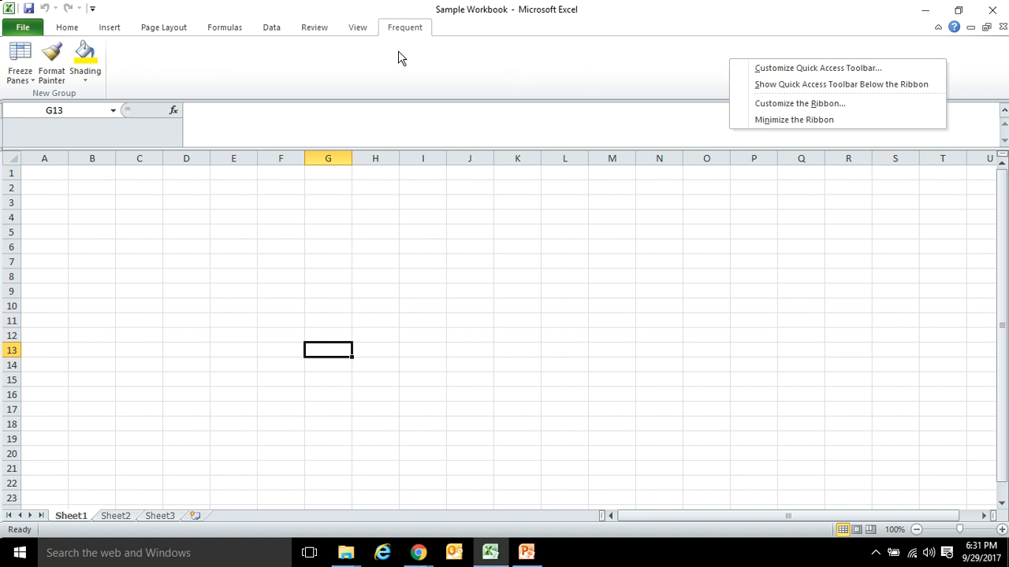
left_click(800, 111)
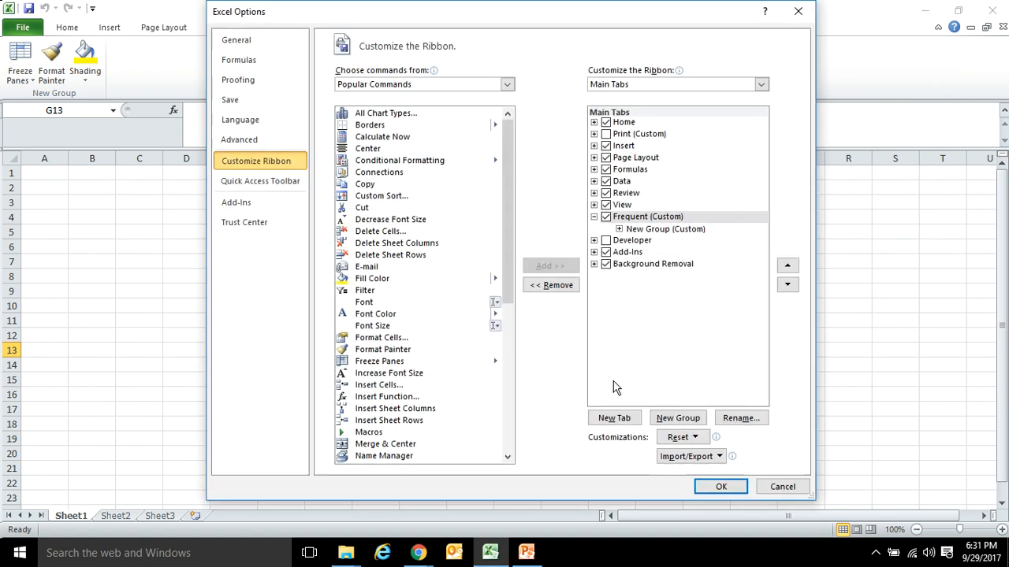
left_click(616, 219)
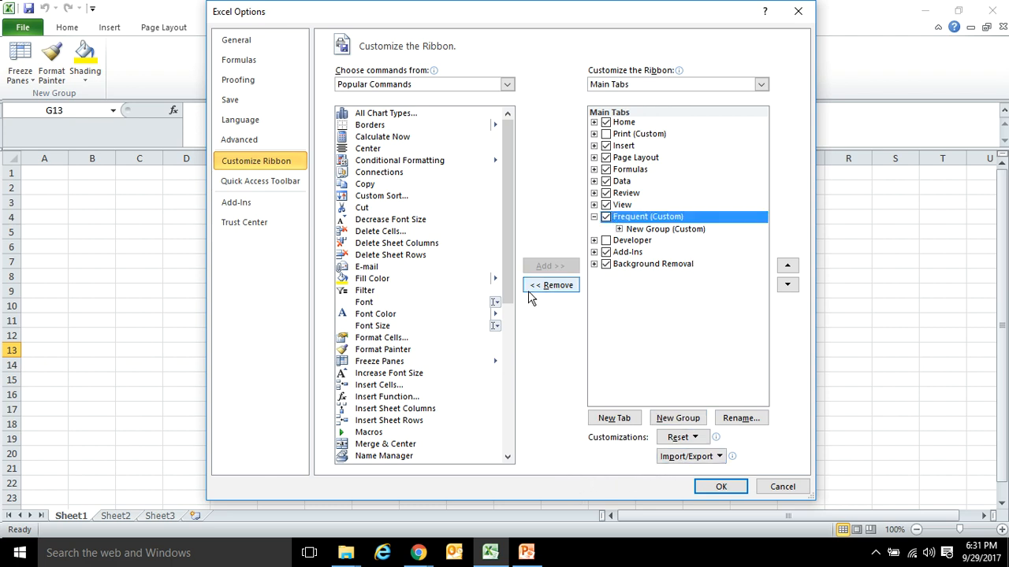
left_click(551, 287)
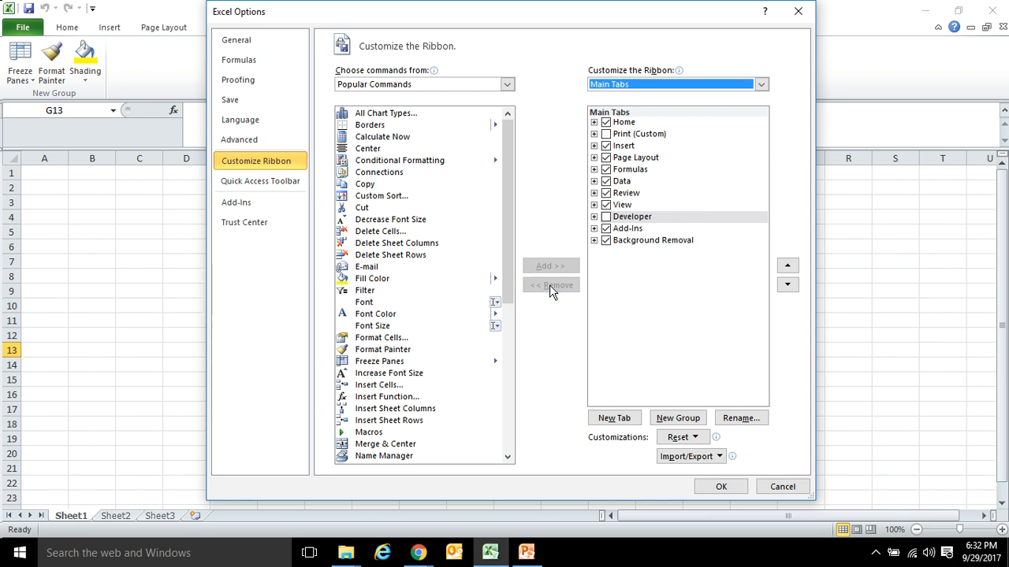
left_click(722, 488)
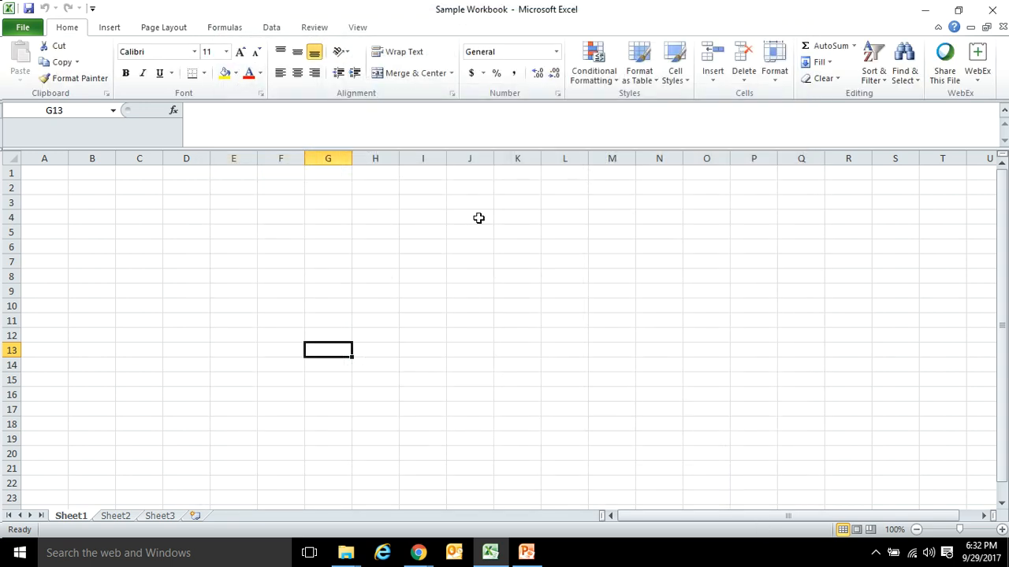
Look through the Insert, Page Layout, Formulas, Data, Review and View ribbon tabs.
left_click(110, 27)
left_click(173, 28)
left_click(220, 27)
left_click(274, 28)
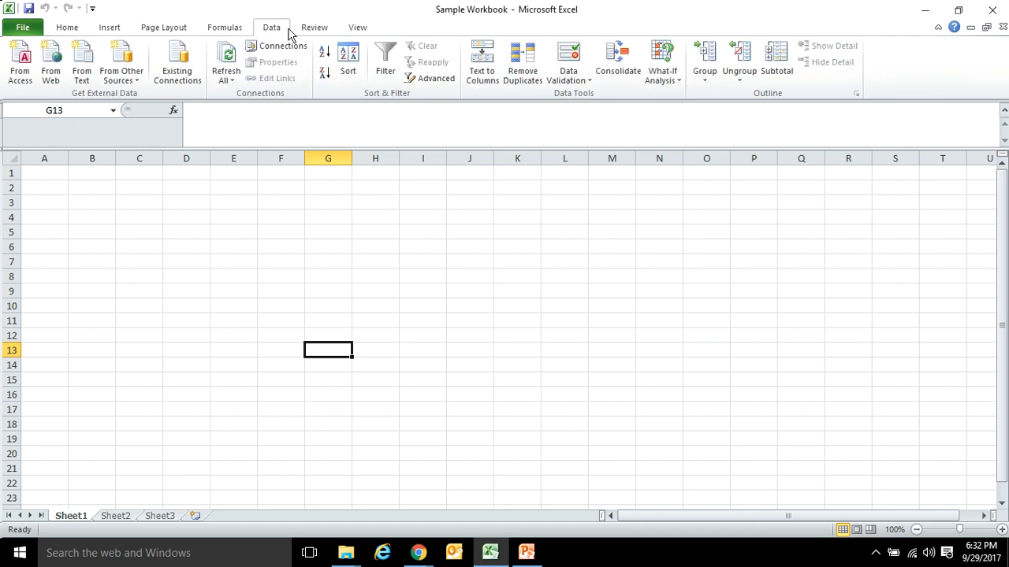
left_click(316, 28)
left_click(346, 28)
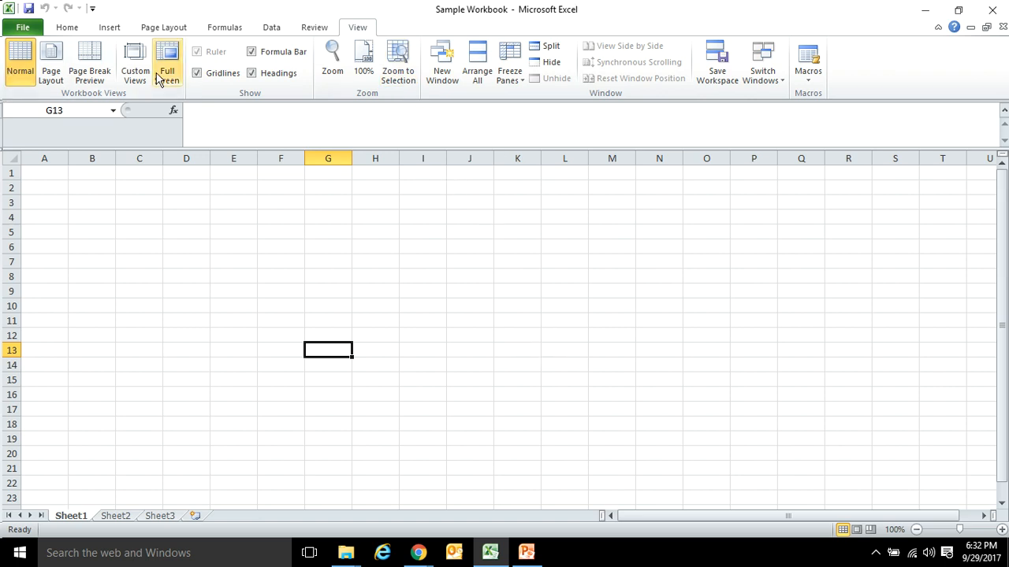
Minimize the ribbon and temporarily expand its View, Home, Insert, Page Layout, Formulas and Data commands before returning to the sheet.
right_click(882, 75)
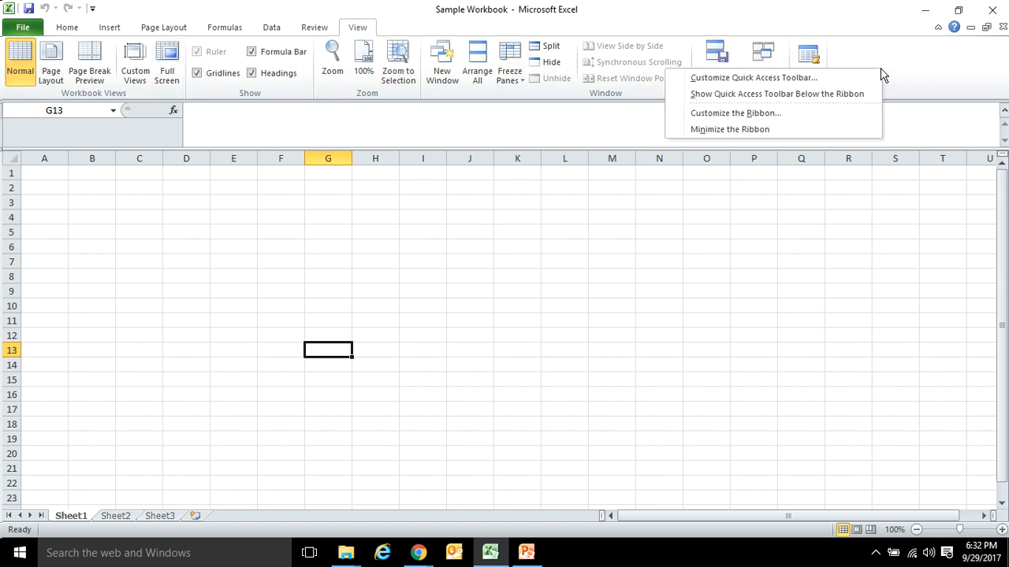
left_click(758, 128)
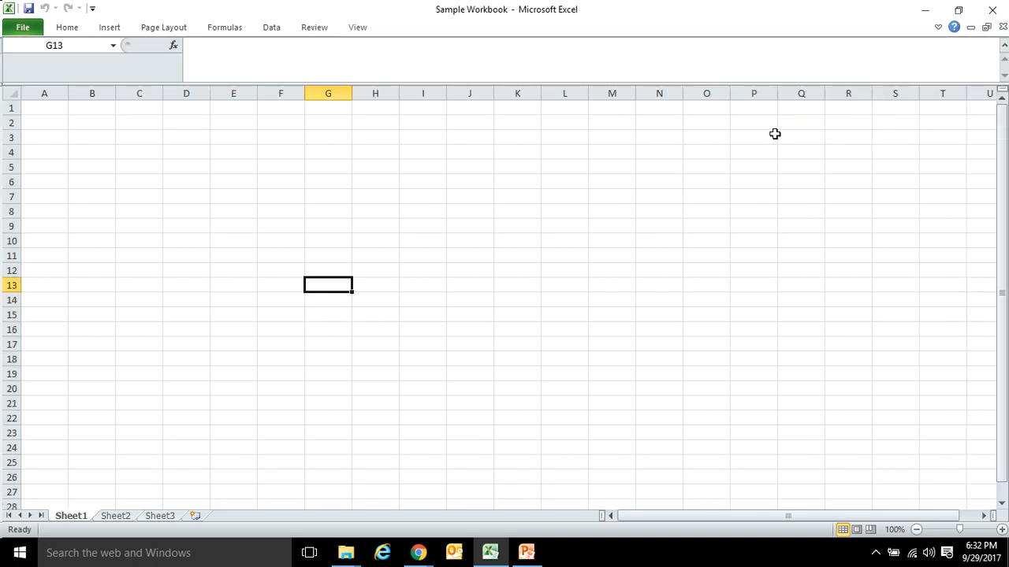
left_click(342, 28)
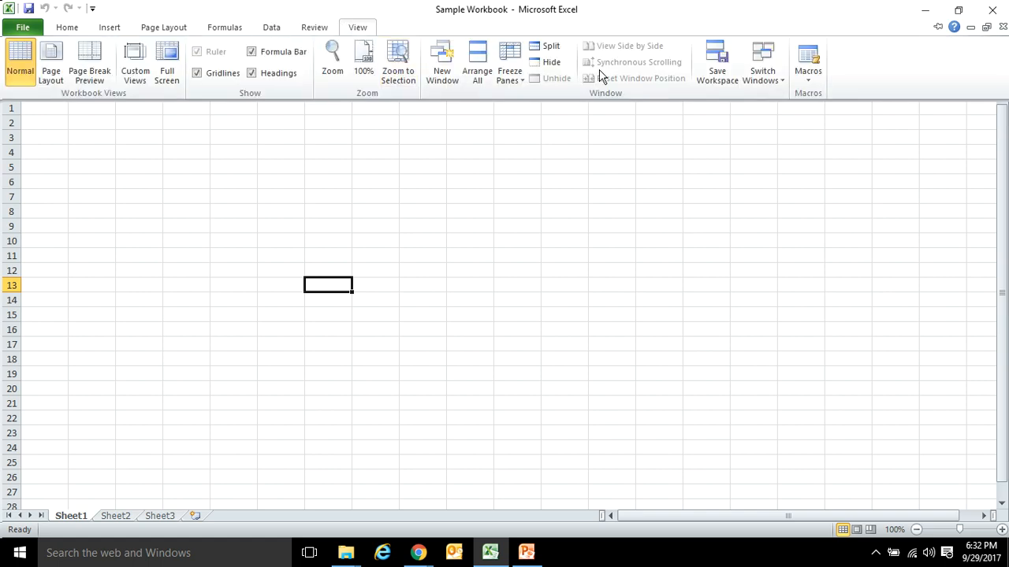
left_click(64, 30)
left_click(111, 31)
left_click(145, 31)
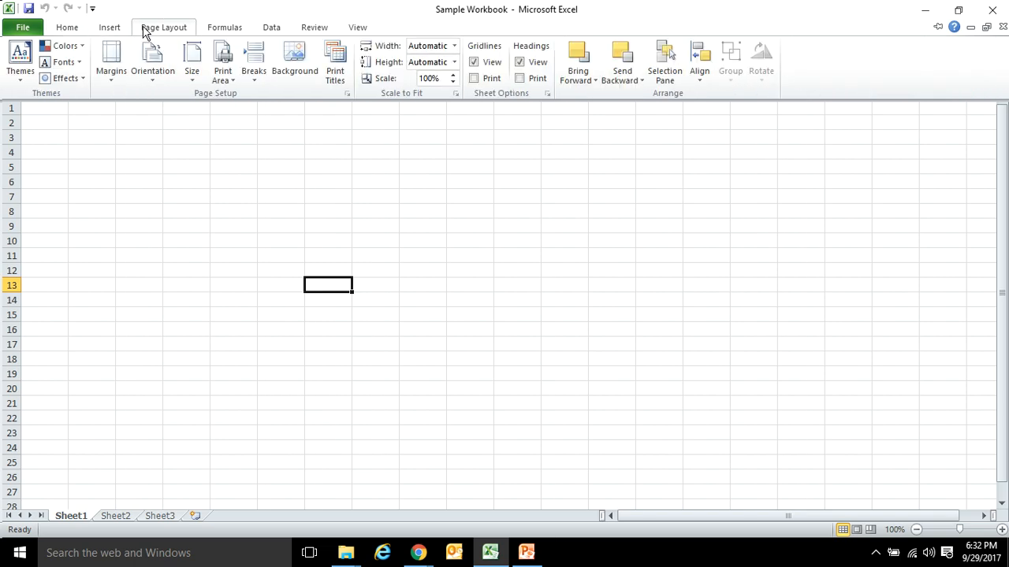
left_click(224, 31)
left_click(272, 30)
left_click(556, 333)
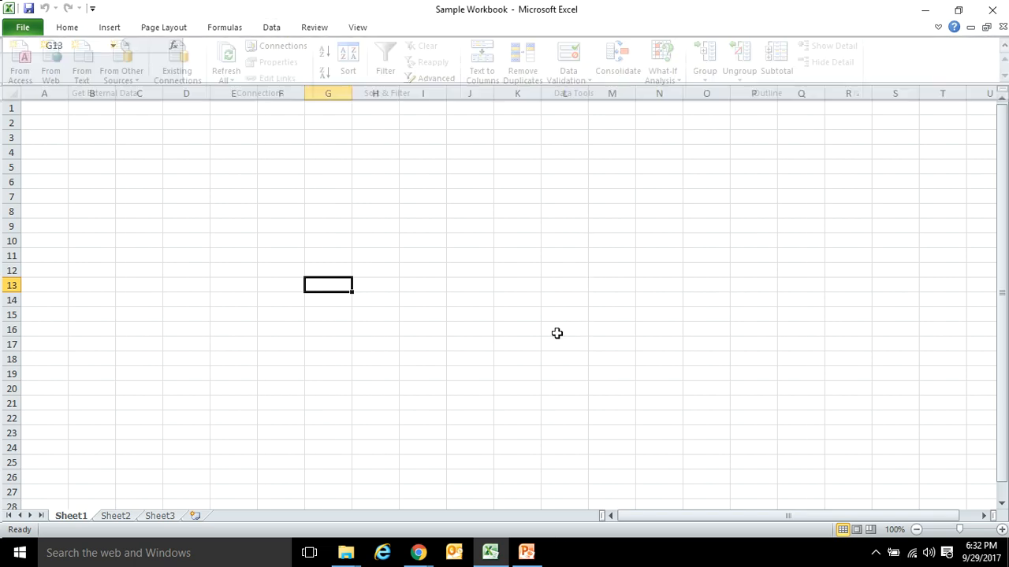
left_click(472, 328)
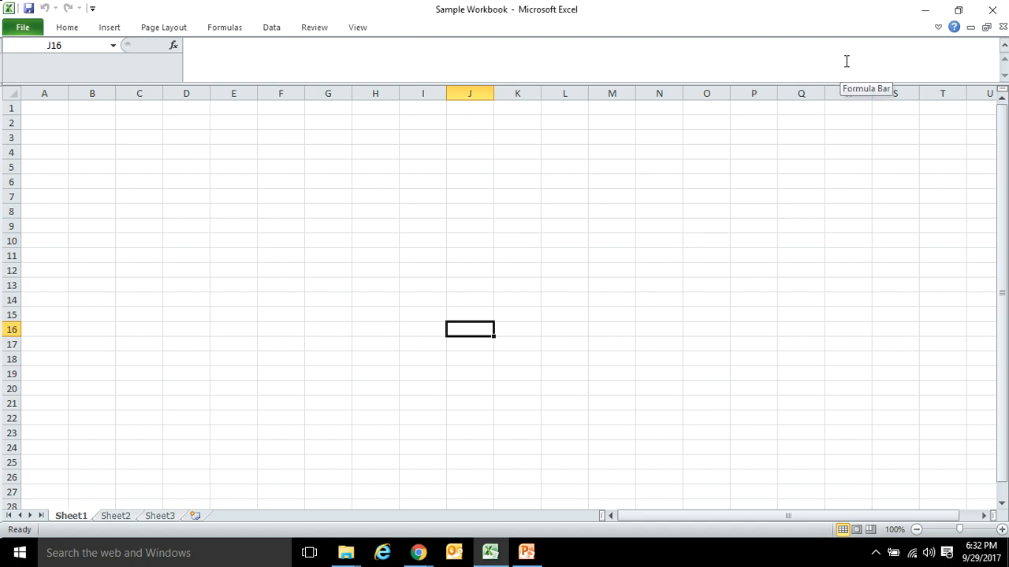
Turn off Minimize the Ribbon to restore the full ribbon display.
left_click(356, 30)
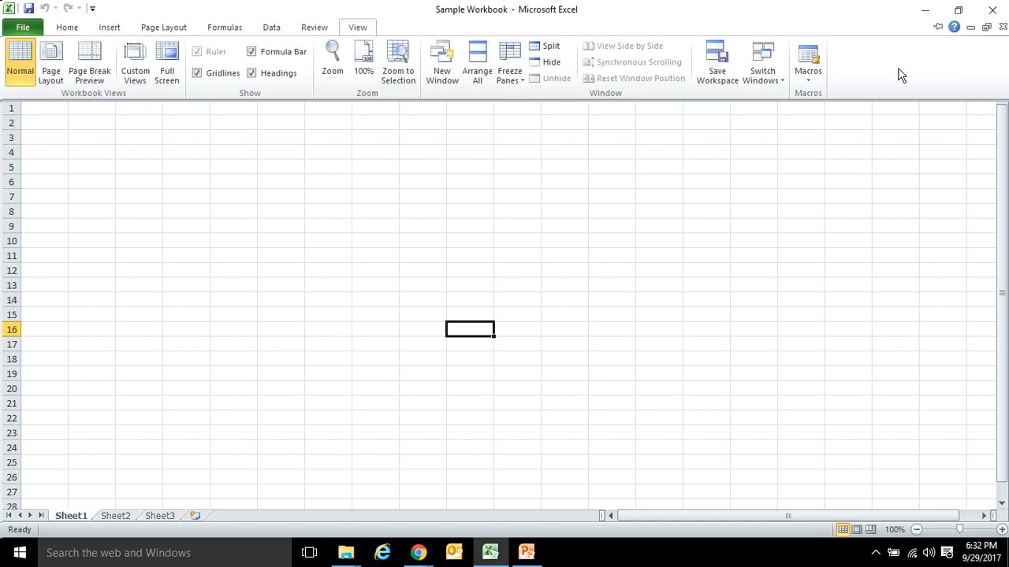
right_click(857, 77)
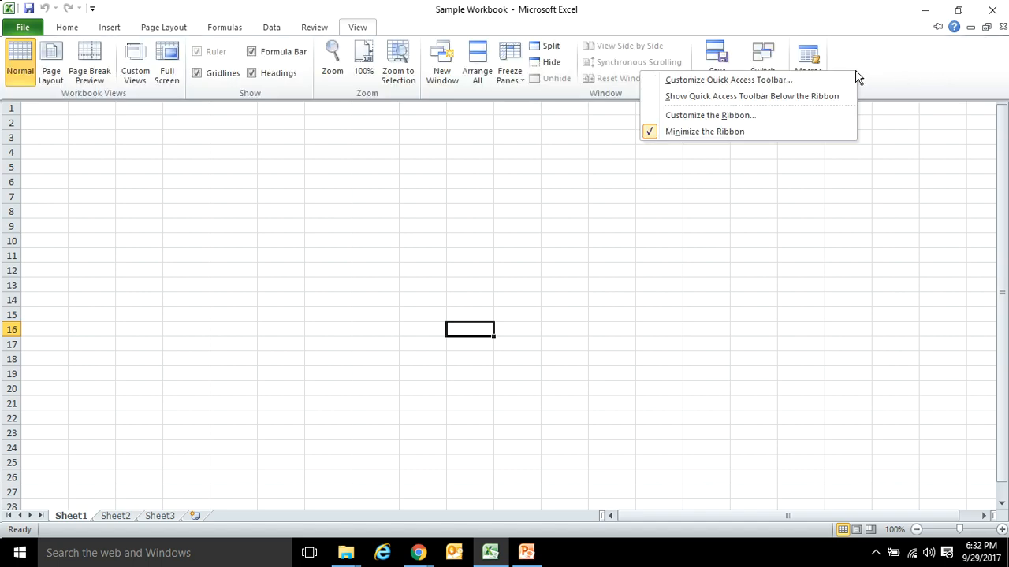
left_click(650, 132)
Check the commands of each tab on the full ribbon, from Home through View.
left_click(73, 30)
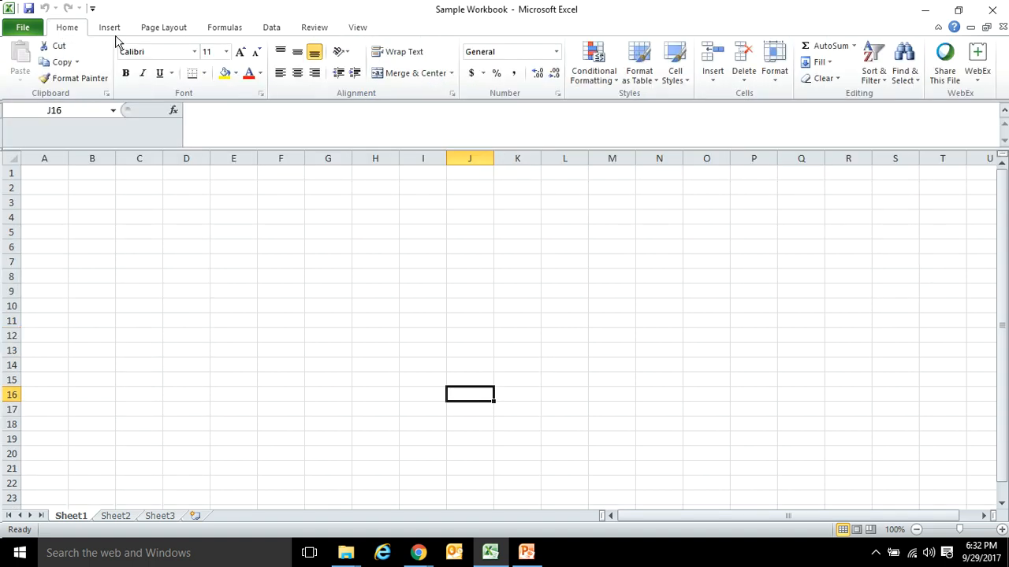
left_click(110, 30)
left_click(153, 28)
left_click(225, 30)
left_click(268, 30)
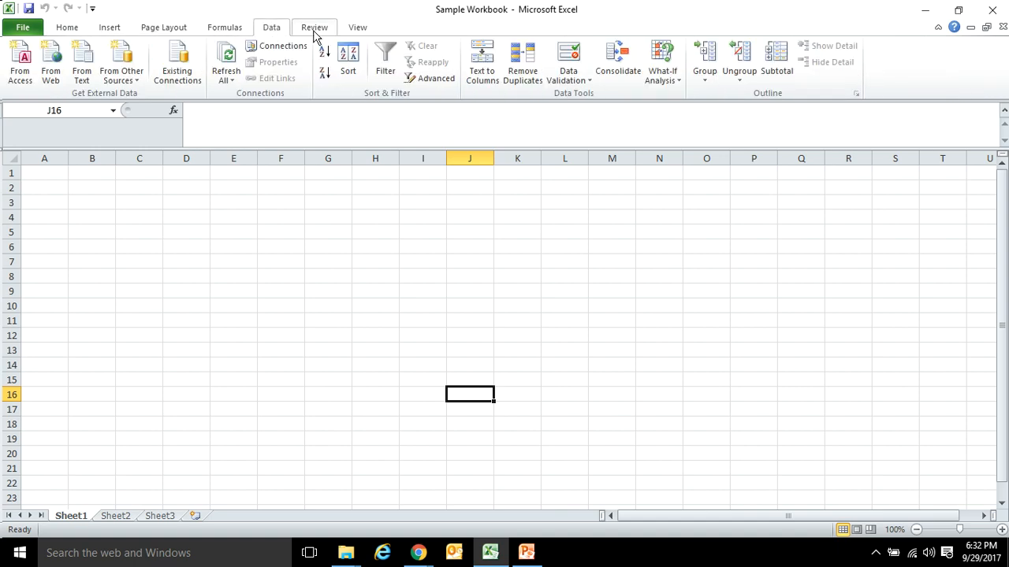
left_click(314, 28)
left_click(358, 29)
left_click(514, 320)
left_click(272, 335)
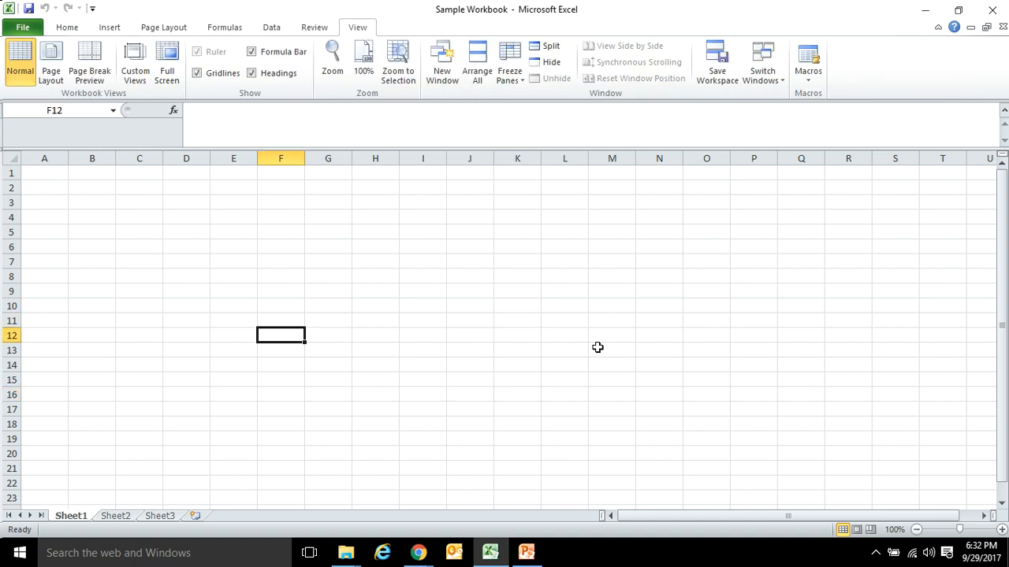
left_click(467, 280)
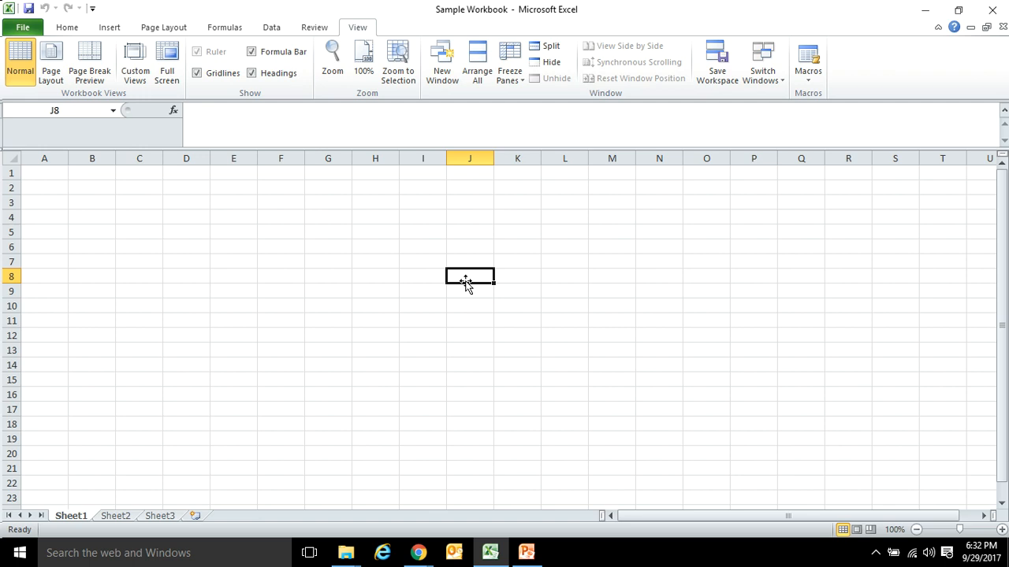